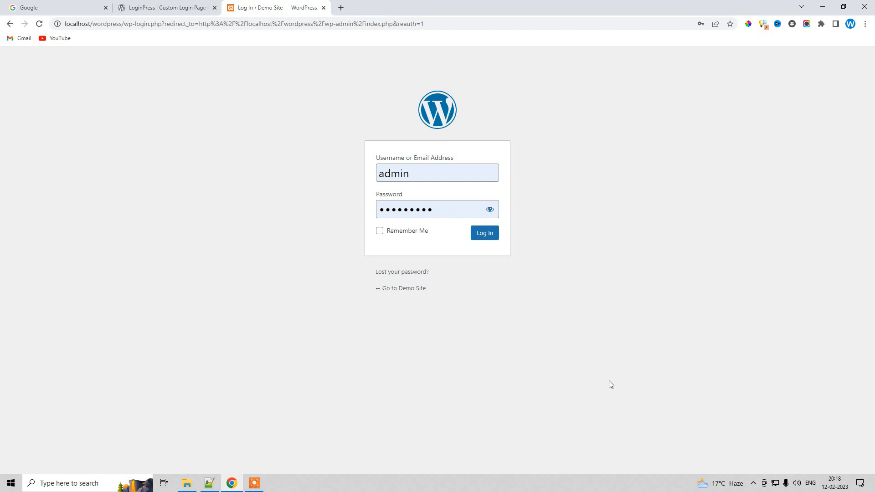
# Log in to the WordPress admin with Remember Me checked
pyautogui.click(406, 231)
pyautogui.click(494, 233)
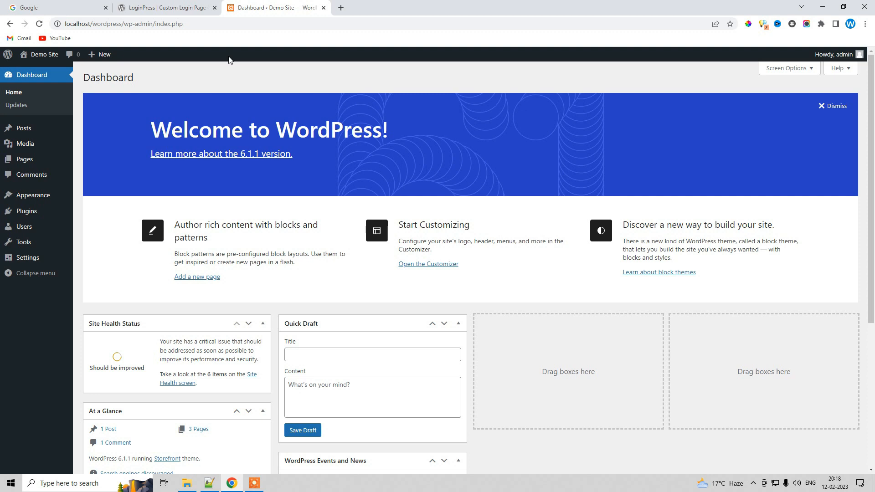
# Review the LoginPress plugin page on wordpress.org
pyautogui.click(169, 8)
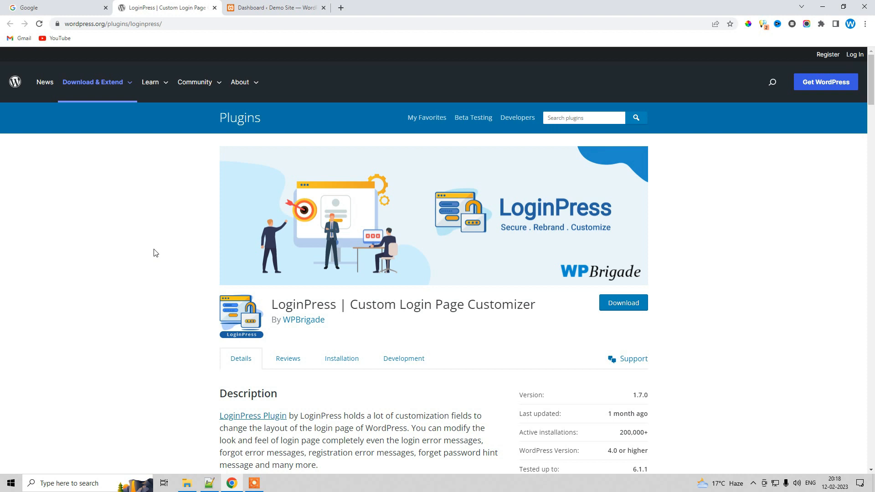
pyautogui.doubleClick(631, 433)
pyautogui.click(692, 429)
pyautogui.click(268, 8)
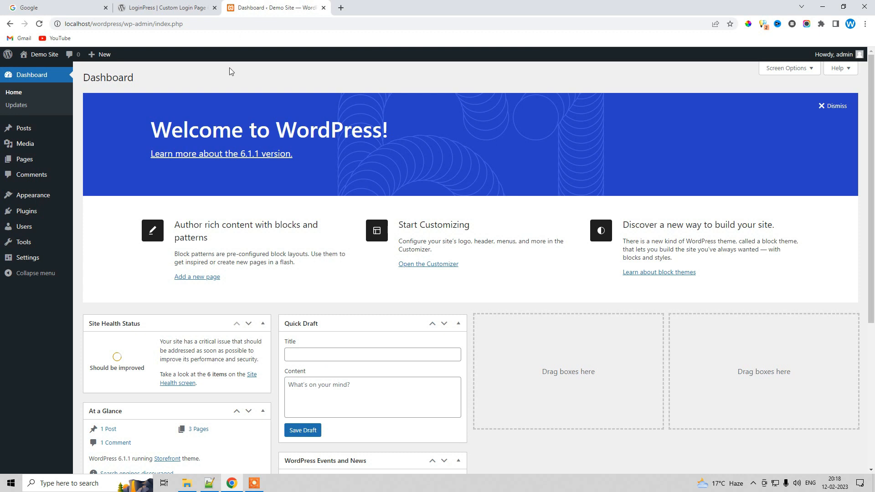
# Copy the LoginPress plugin name and search for it on the Add Plugins page
pyautogui.click(31, 211)
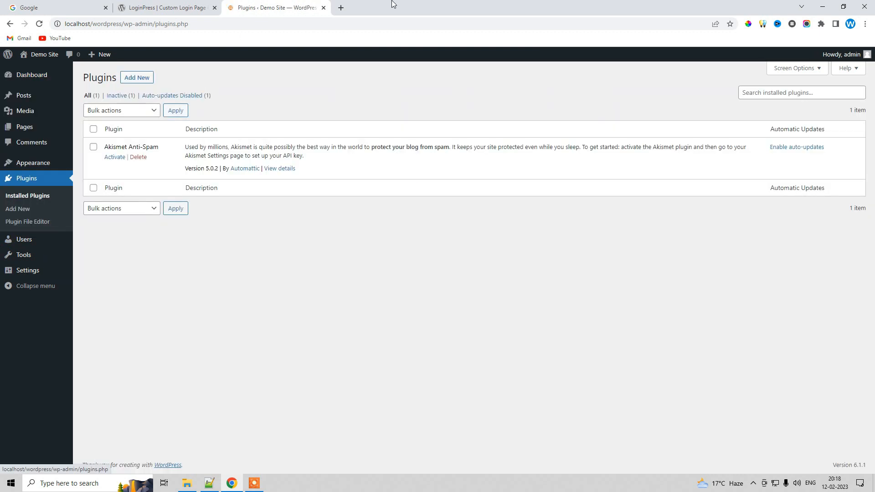
pyautogui.click(144, 81)
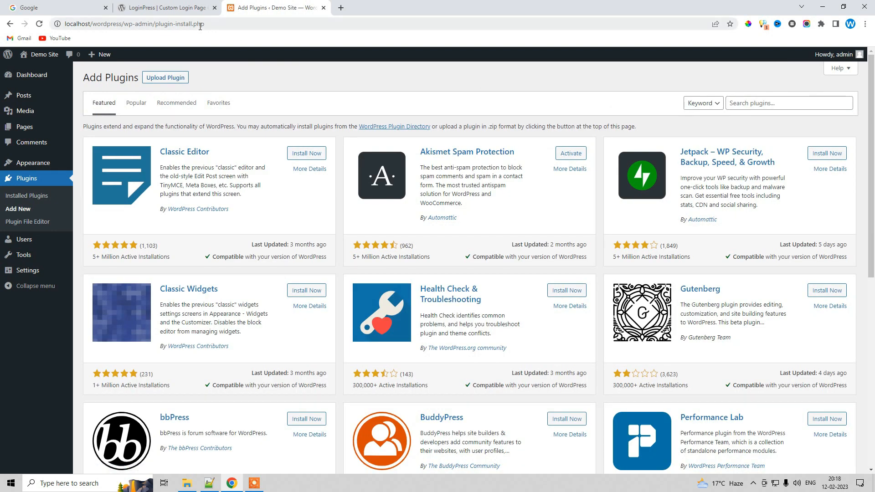
pyautogui.click(184, 8)
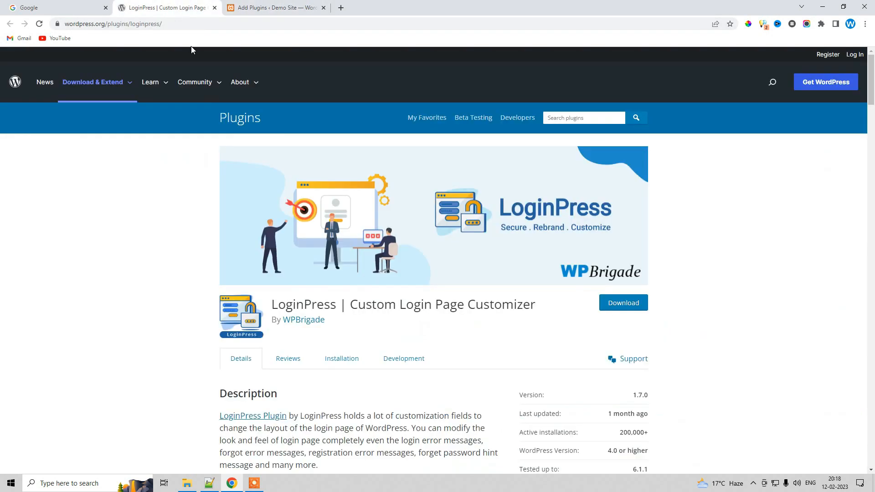
pyautogui.doubleClick(314, 307)
pyautogui.hotkey('ctrl', 'c')
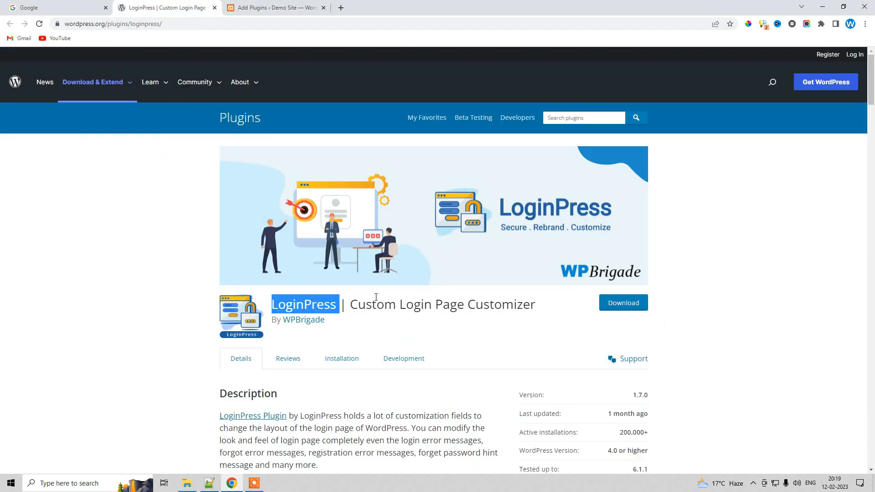
pyautogui.click(271, 8)
pyautogui.click(755, 103)
pyautogui.hotkey('ctrl', 'v')
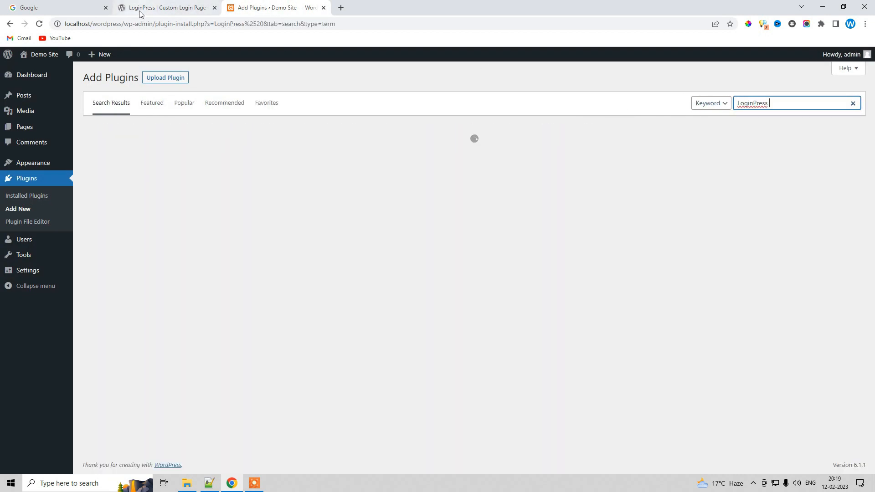
# Install and activate the LoginPress | Custom Login Page Customizer plugin
pyautogui.click(140, 10)
pyautogui.click(511, 324)
pyautogui.click(253, 6)
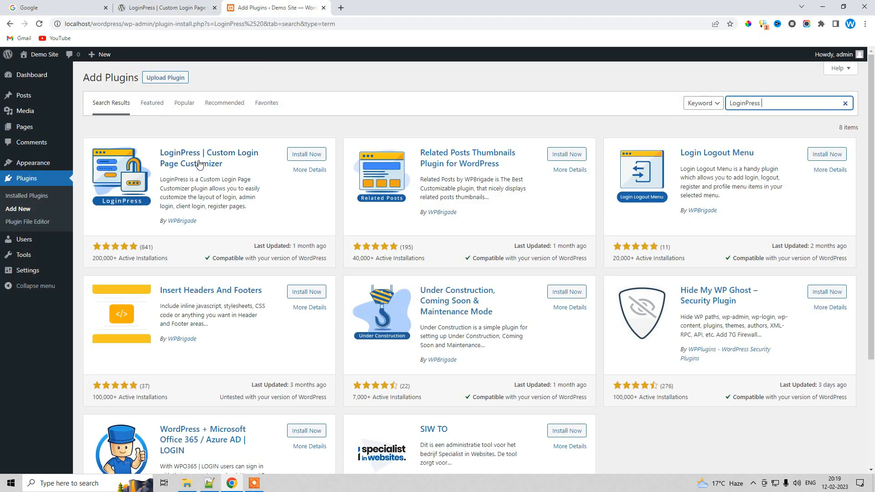
pyautogui.click(300, 159)
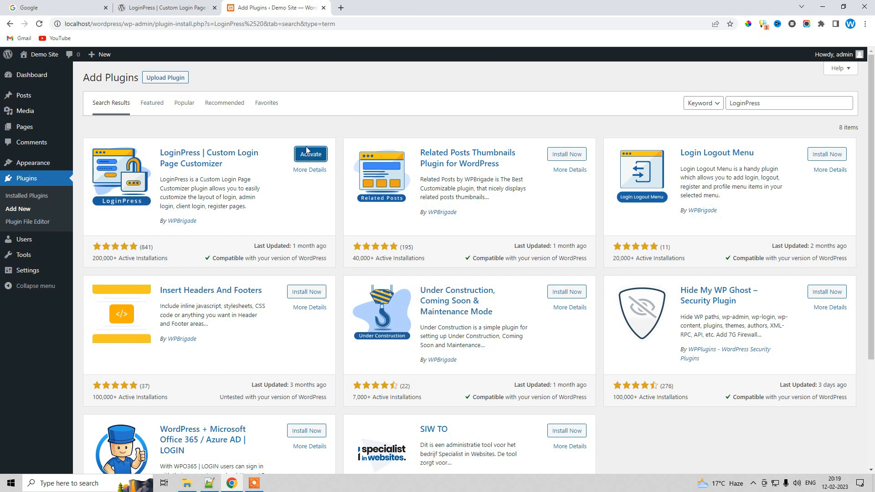
pyautogui.click(306, 151)
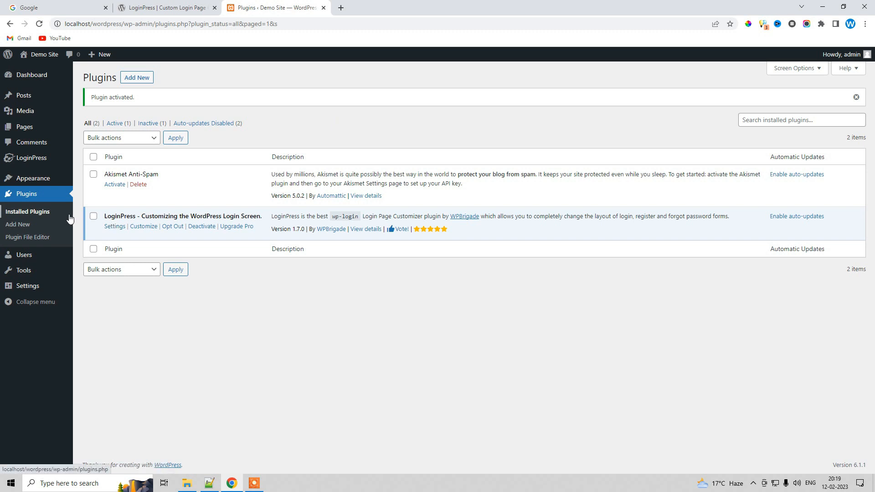
# Open the LoginPress Customizer from the LoginPress settings
pyautogui.moveTo(21, 160)
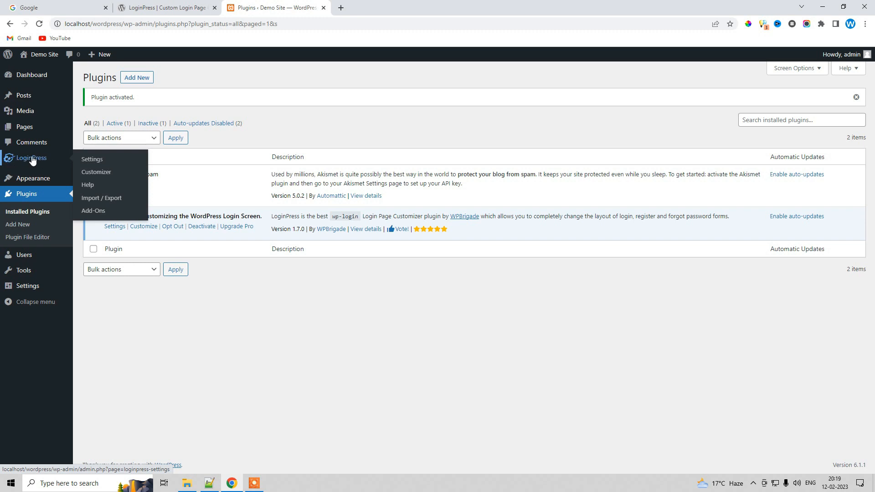
pyautogui.click(55, 166)
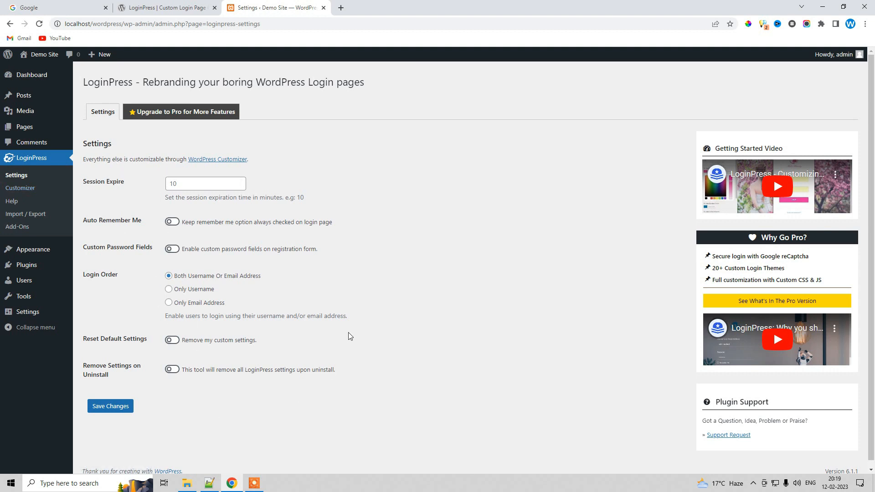
pyautogui.click(23, 188)
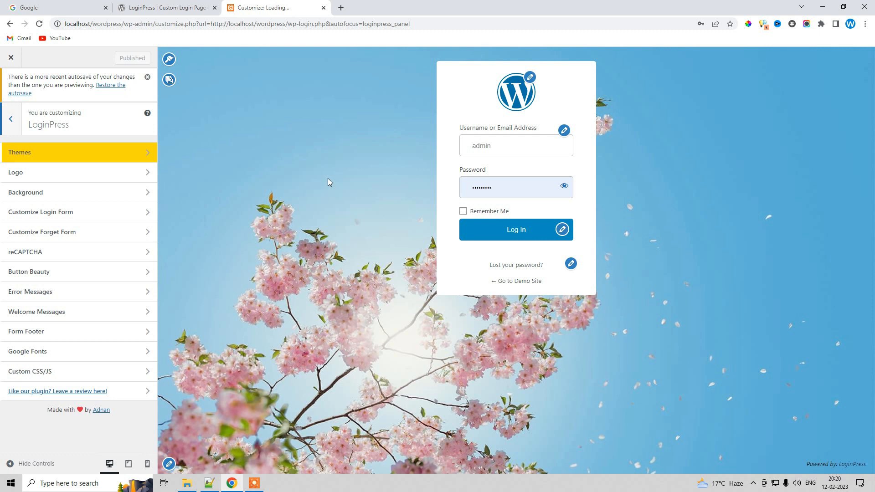
# Set the login page logo to the logo.jpg image from the media library
pyautogui.click(529, 78)
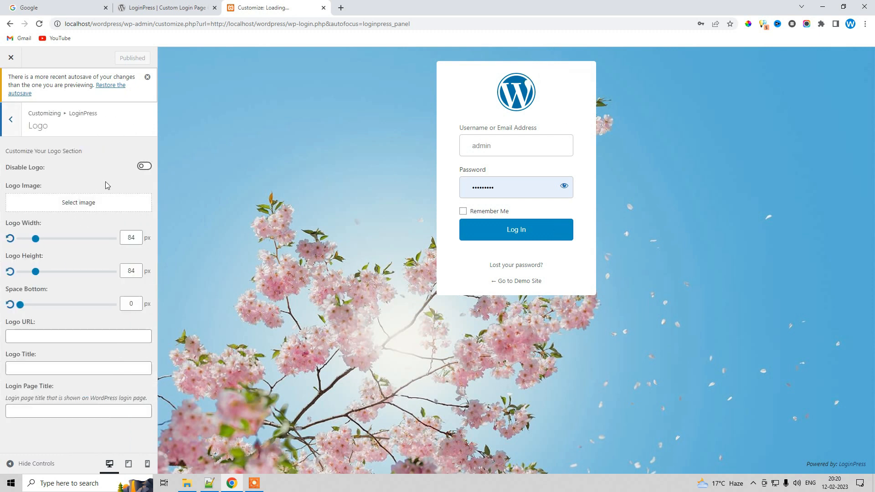
pyautogui.click(73, 200)
pyautogui.click(64, 175)
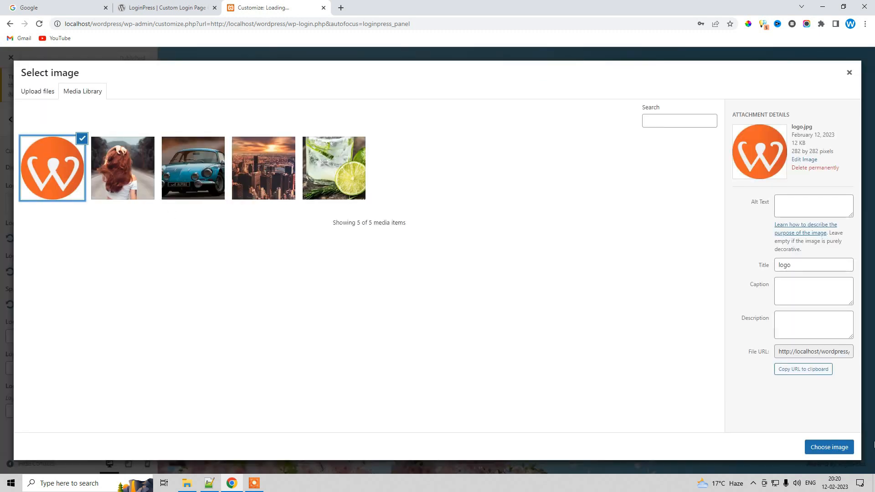
pyautogui.click(829, 447)
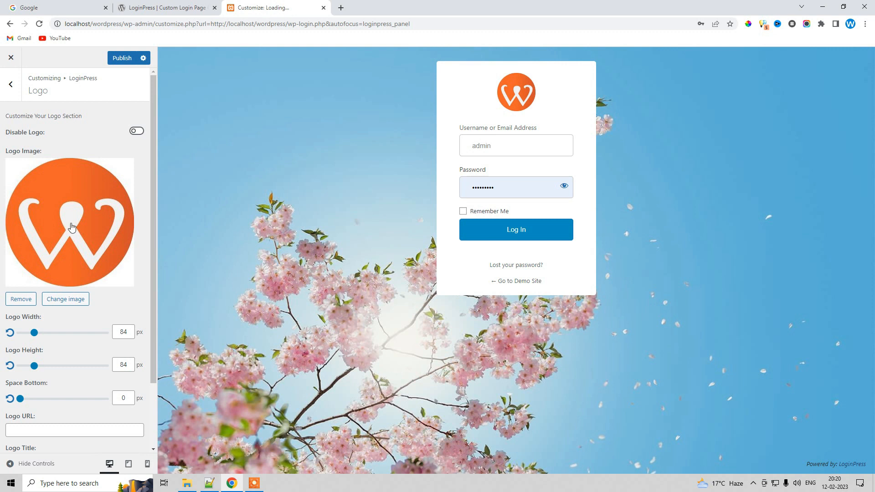
# Open the Background settings and pick the dark ice cave image from the background gallery
pyautogui.click(7, 89)
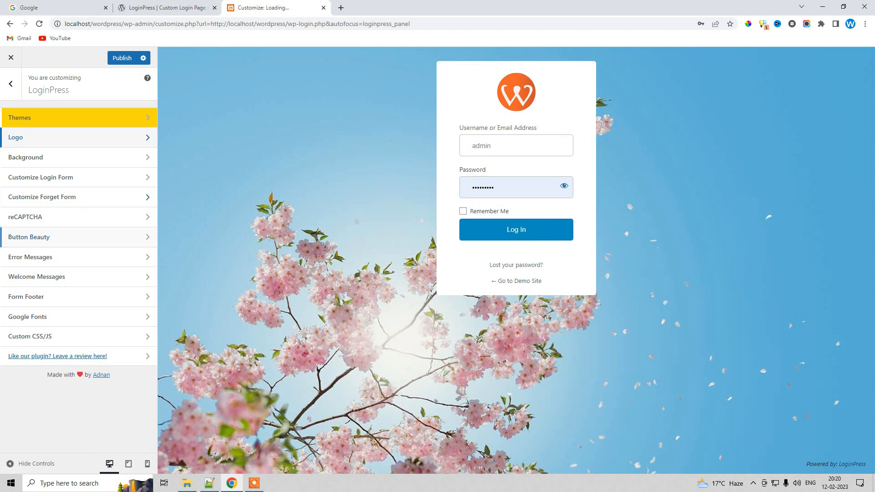
pyautogui.click(44, 158)
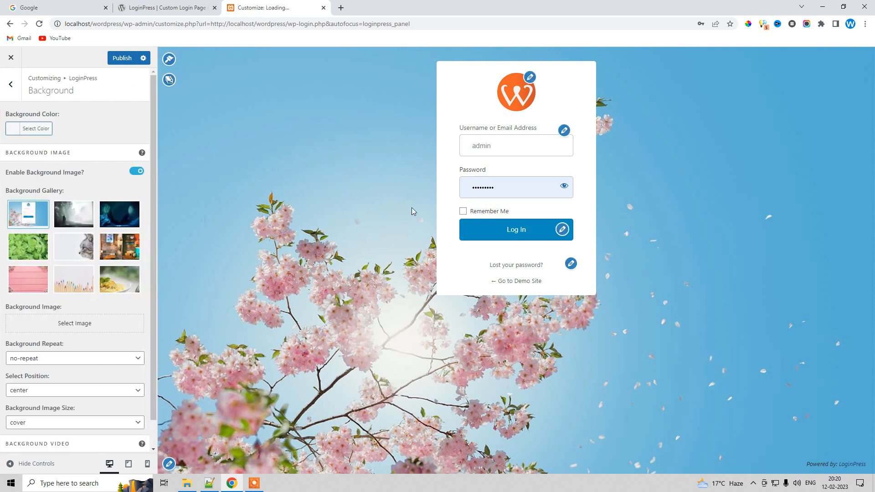
pyautogui.click(80, 221)
pyautogui.click(112, 221)
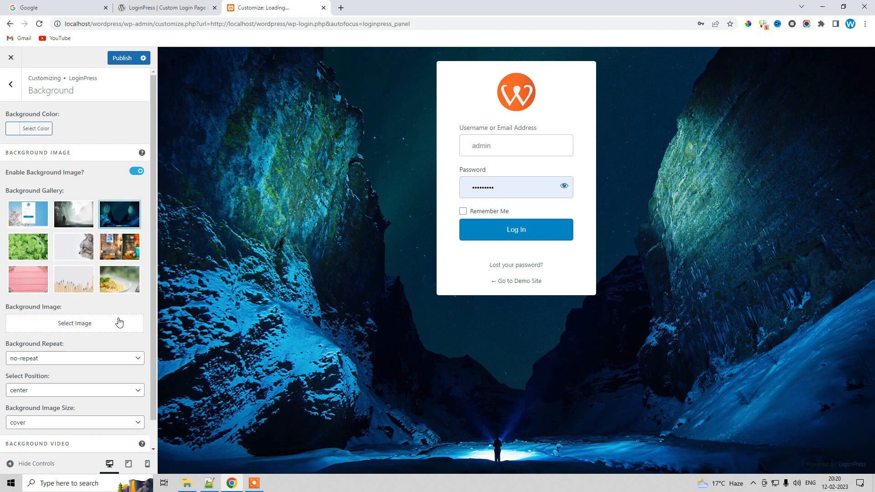
# Set the background color to red and disable the background image
pyautogui.click(36, 129)
pyautogui.click(35, 235)
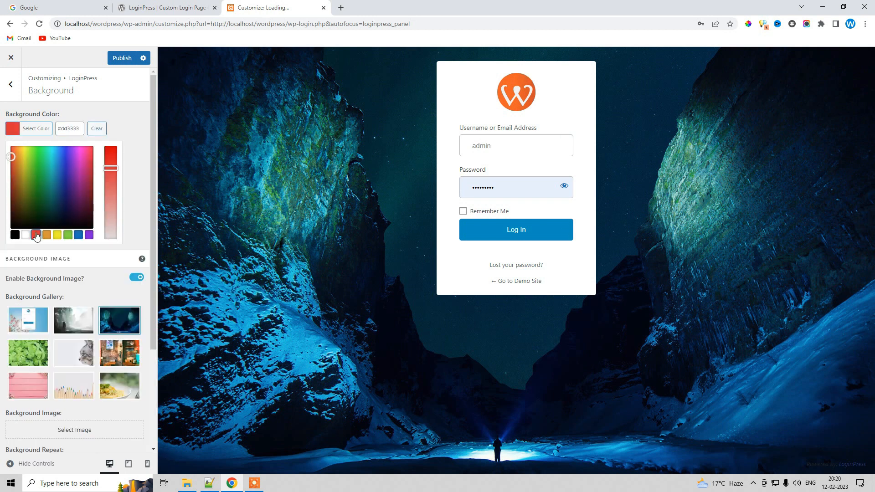
pyautogui.click(36, 129)
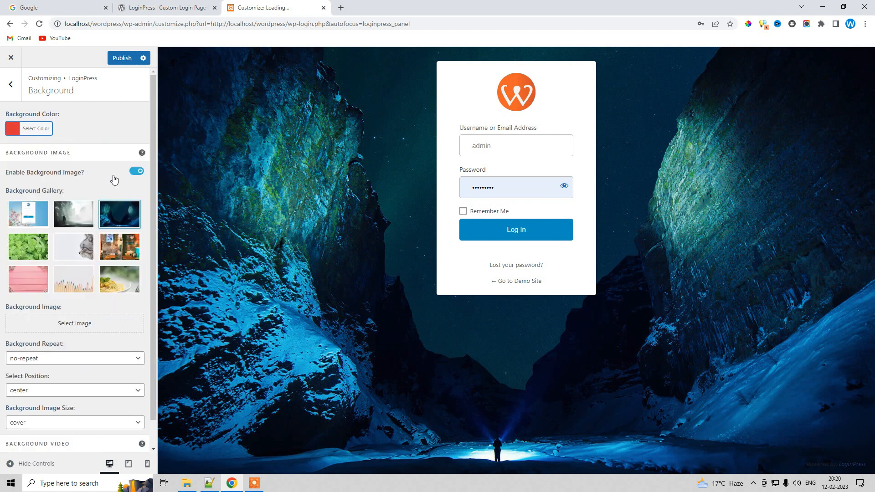
pyautogui.click(142, 173)
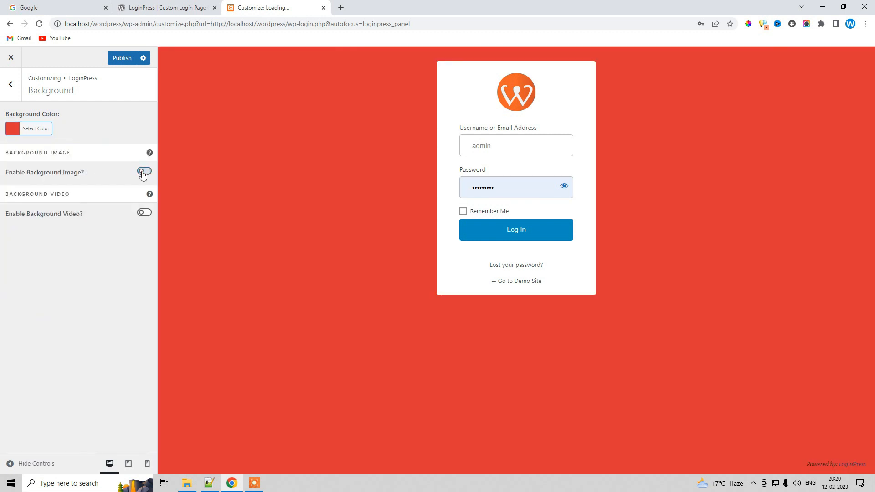
# Change the background color to orange #d85d00 with the color picker
pyautogui.click(36, 129)
pyautogui.click(17, 174)
pyautogui.moveTo(17, 173)
pyautogui.mouseDown()
pyautogui.moveTo(43, 221)
pyautogui.moveTo(14, 203)
pyautogui.moveTo(12, 158)
pyautogui.moveTo(9, 180)
pyautogui.moveTo(45, 168)
pyautogui.moveTo(37, 152)
pyautogui.moveTo(16, 158)
pyautogui.mouseUp()
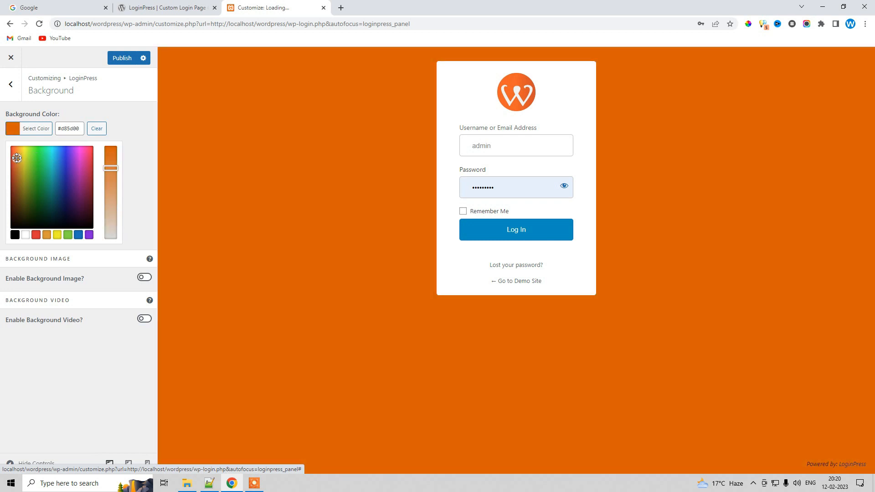
pyautogui.click(151, 149)
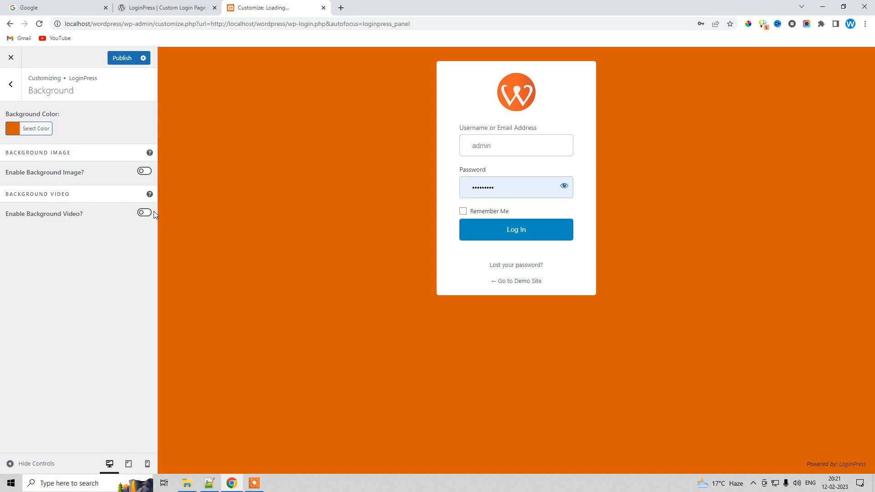
pyautogui.click(8, 98)
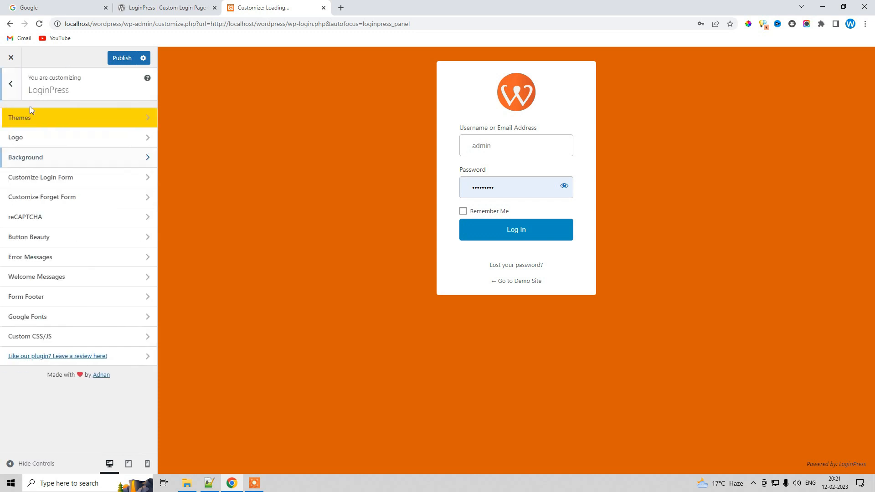
# Open Customize Login Form and set the form background color to white #ffffff after trying other swatches
pyautogui.click(41, 181)
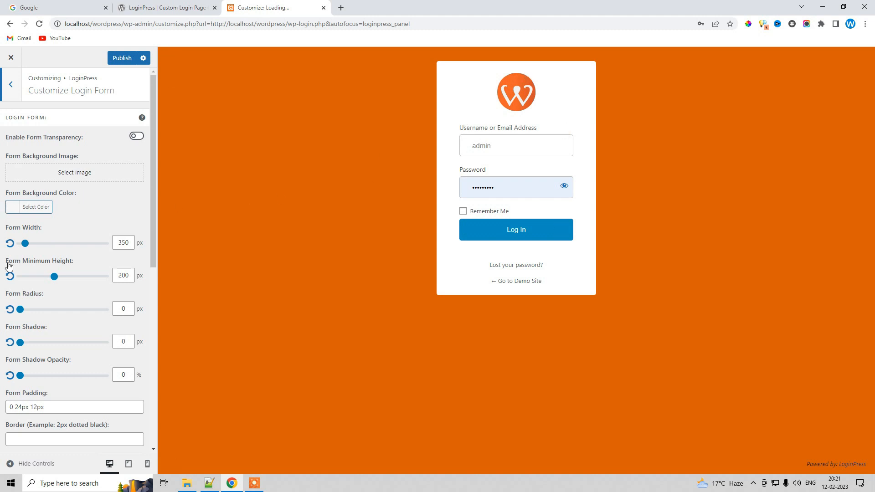
pyautogui.click(16, 208)
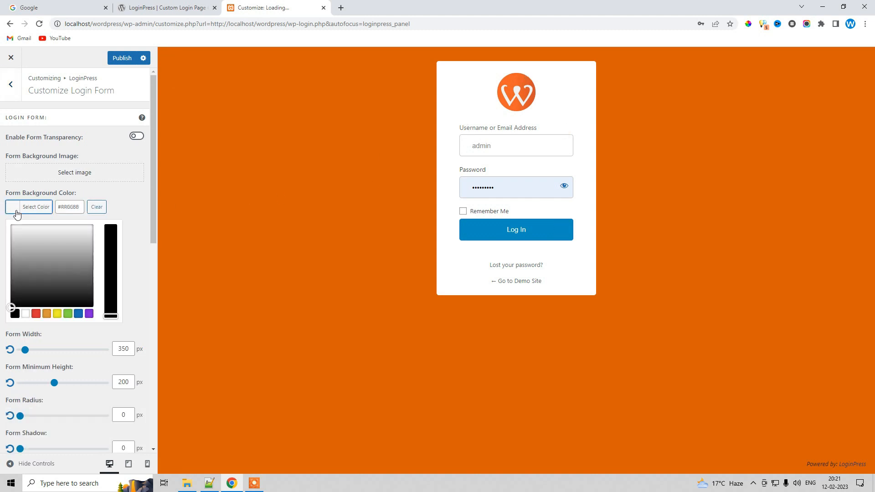
pyautogui.click(67, 314)
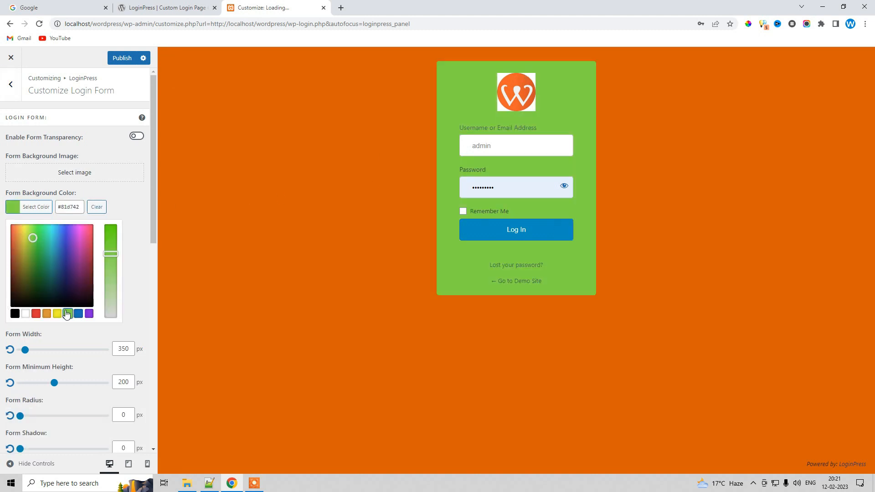
pyautogui.click(36, 313)
pyautogui.click(25, 314)
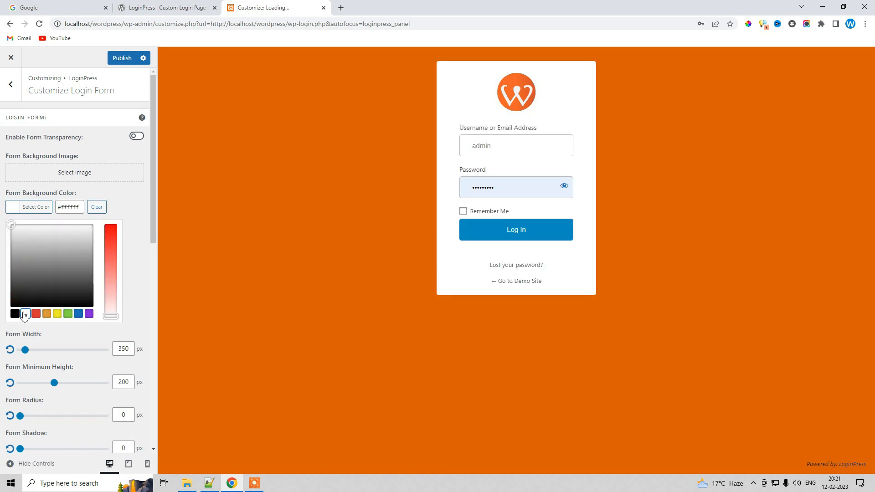
pyautogui.click(15, 313)
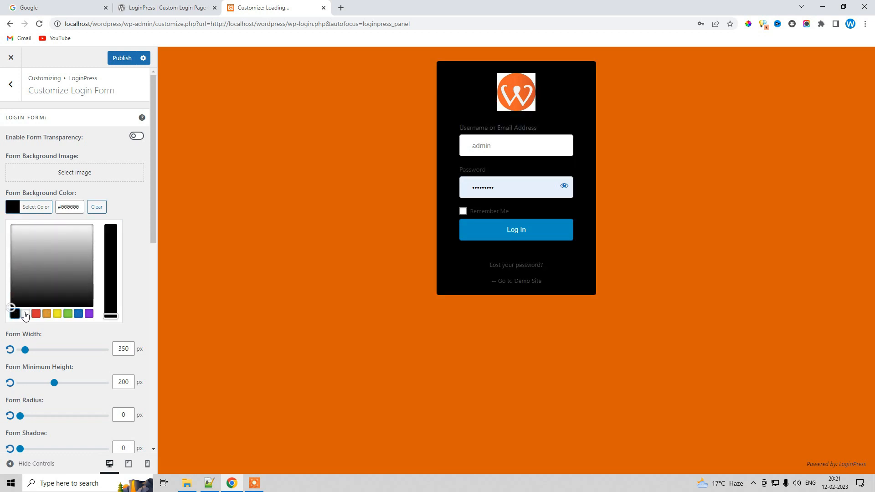
pyautogui.click(25, 314)
pyautogui.click(141, 207)
# Set the form minimum height to about 222 px and the form width to about 431 px
pyautogui.scroll(-1, 28, 281)
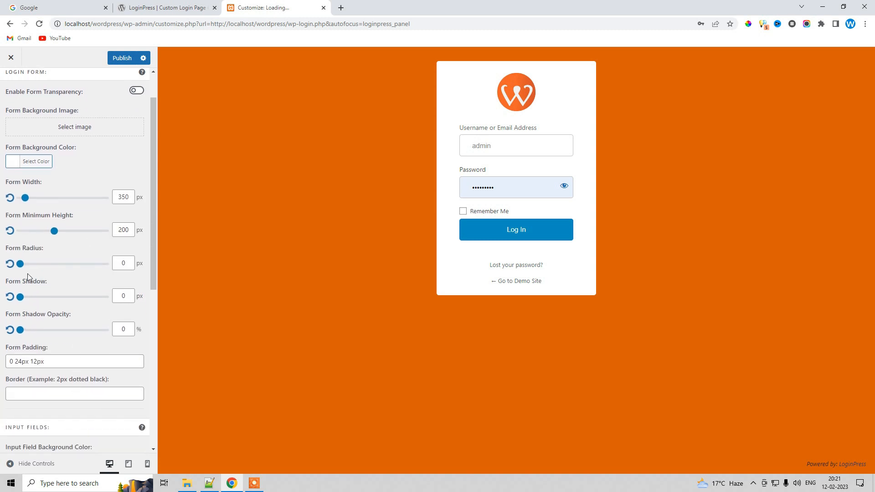
pyautogui.moveTo(53, 231)
pyautogui.mouseDown()
pyautogui.moveTo(73, 231)
pyautogui.moveTo(48, 235)
pyautogui.moveTo(57, 232)
pyautogui.mouseUp()
pyautogui.moveTo(25, 198)
pyautogui.mouseDown()
pyautogui.moveTo(52, 200)
pyautogui.moveTo(40, 198)
pyautogui.mouseUp()
# Set the form shadow to about 5 px and the form radius to about 33 px
pyautogui.scroll(-1, 52, 326)
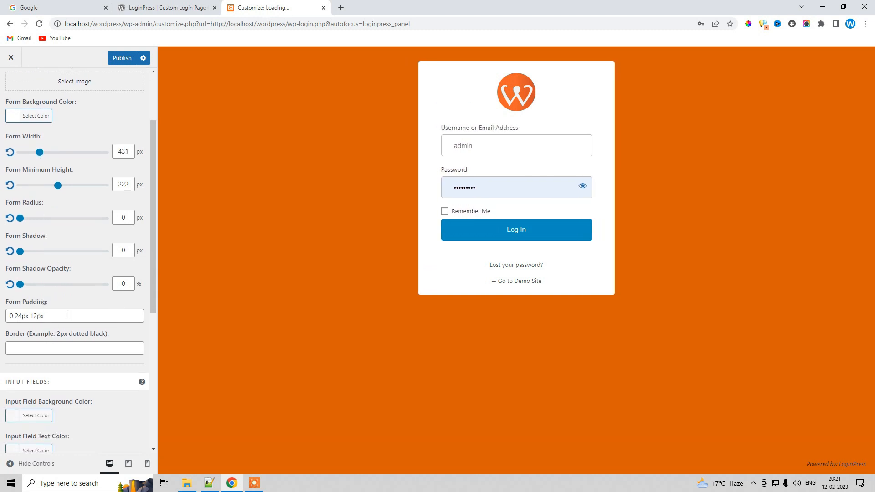
pyautogui.moveTo(21, 251)
pyautogui.mouseDown()
pyautogui.moveTo(55, 251)
pyautogui.moveTo(34, 251)
pyautogui.mouseUp()
pyautogui.scroll(2, 41, 241)
pyautogui.moveTo(20, 310)
pyautogui.mouseDown()
pyautogui.moveTo(56, 311)
pyautogui.moveTo(37, 313)
pyautogui.moveTo(48, 311)
pyautogui.mouseUp()
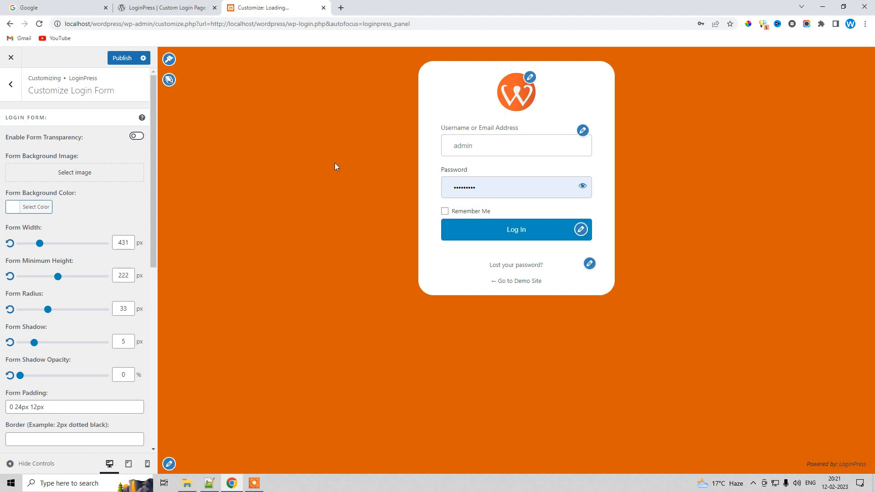
pyautogui.click(12, 86)
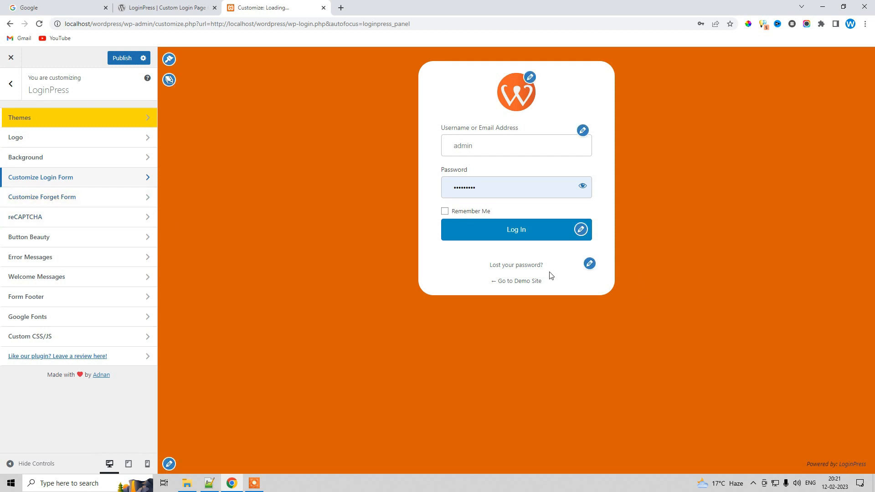
# Open Button Beauty and set the button top padding to 12 px
pyautogui.click(44, 235)
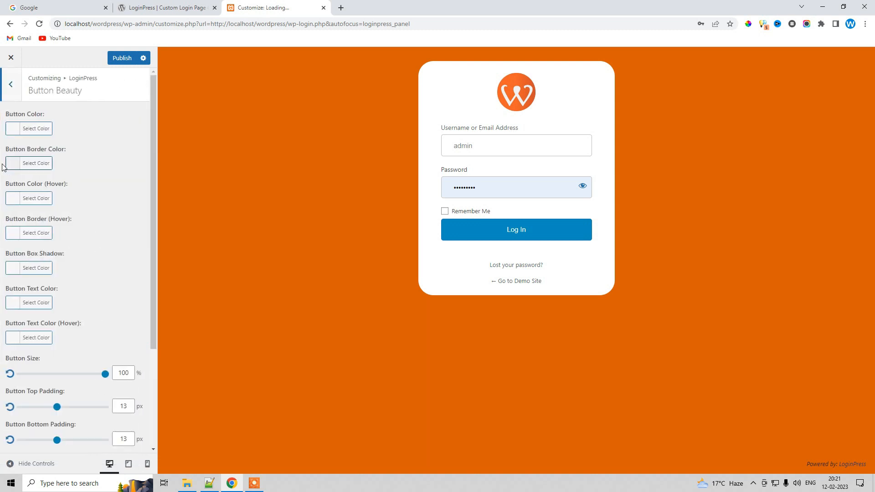
pyautogui.scroll(-2, 95, 291)
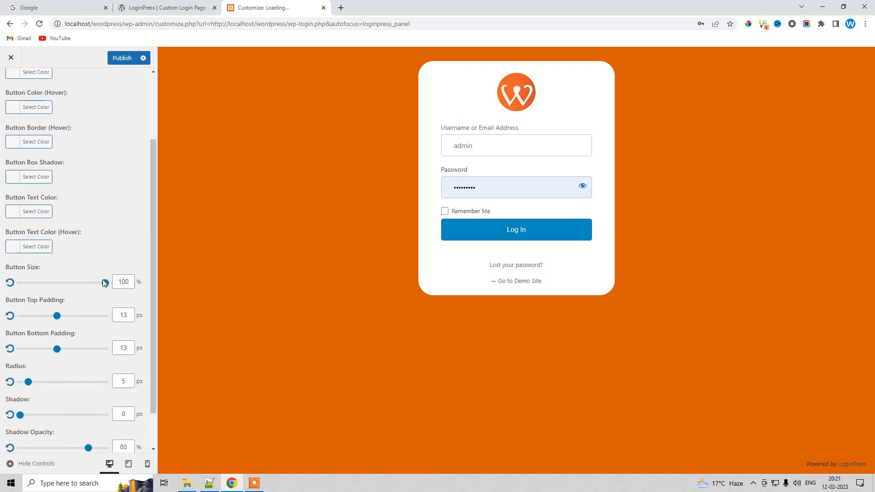
pyautogui.moveTo(57, 316)
pyautogui.mouseDown()
pyautogui.moveTo(72, 316)
pyautogui.moveTo(43, 320)
pyautogui.moveTo(54, 319)
pyautogui.mouseUp()
# Set the button color to red #dd3333 after briefly trying the blue swatch
pyautogui.scroll(1, 65, 226)
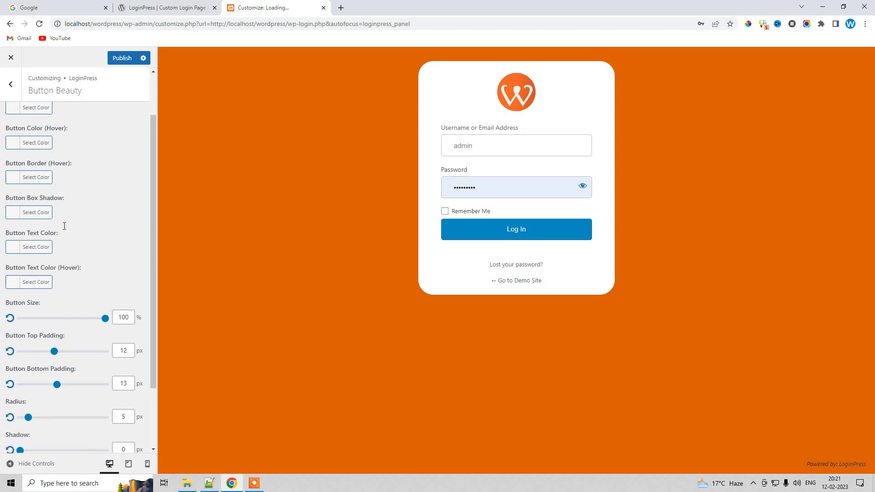
pyautogui.scroll(3, 65, 226)
pyautogui.click(36, 129)
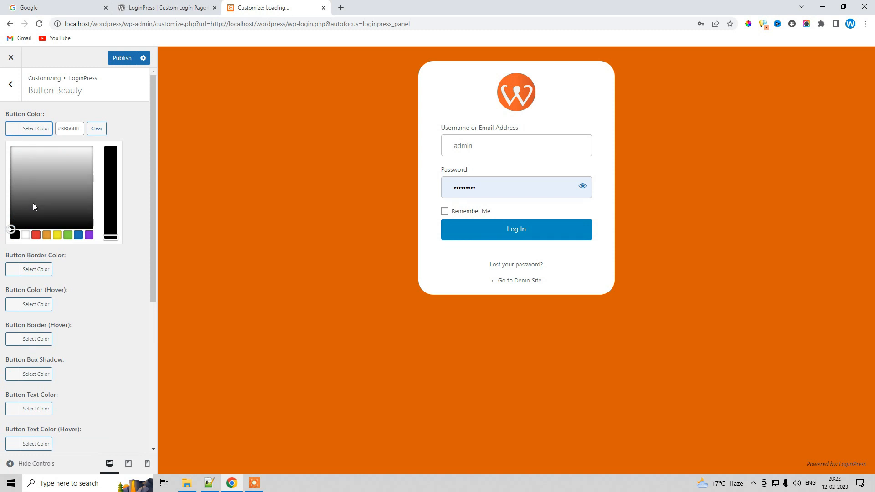
pyautogui.click(35, 235)
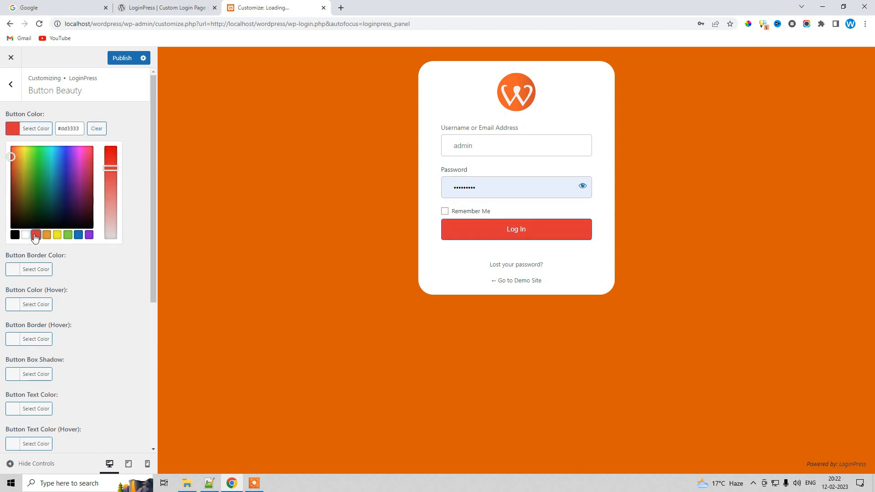
pyautogui.click(78, 235)
pyautogui.click(36, 235)
pyautogui.click(117, 273)
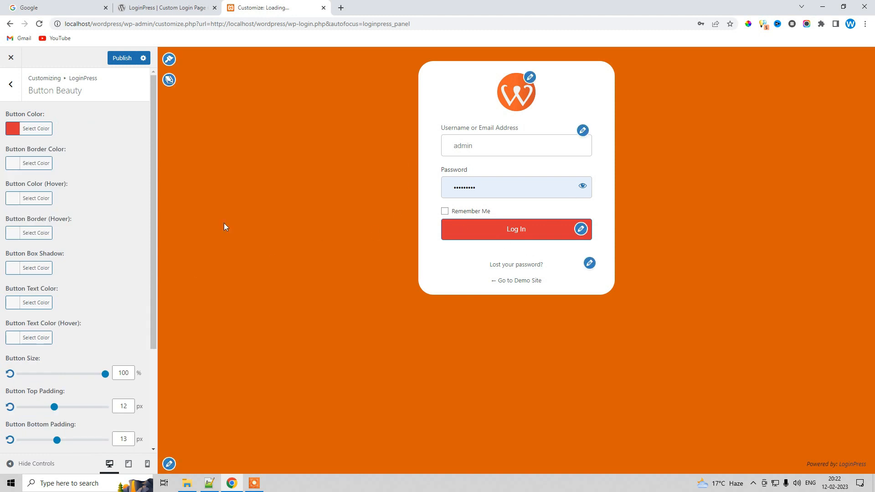
# Browse the Welcome Messages and Form Footer settings sections, returning to the LoginPress menu
pyautogui.click(10, 85)
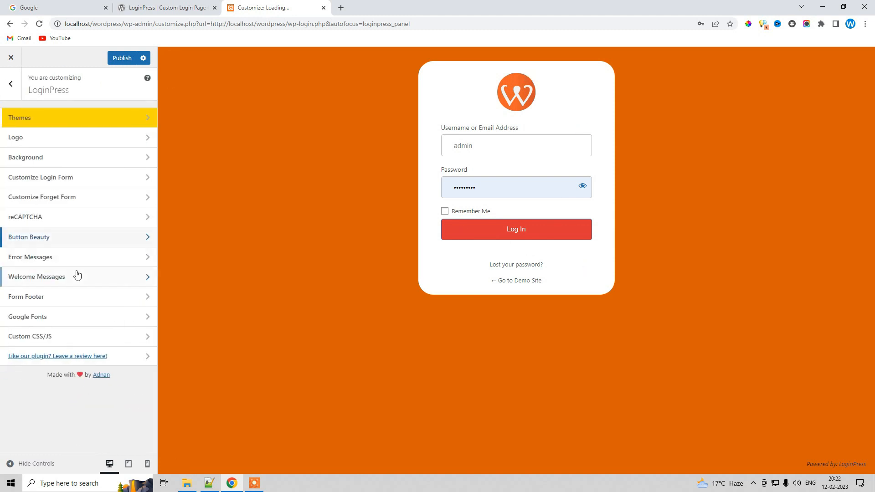
pyautogui.click(36, 279)
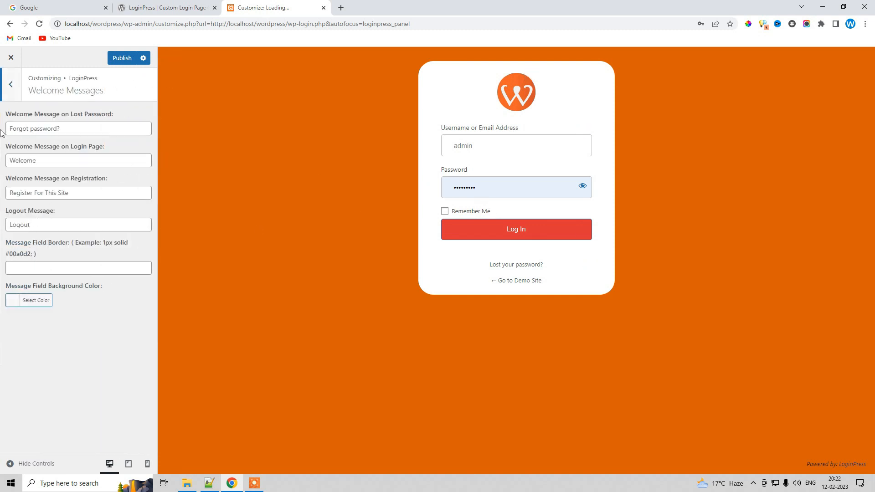
pyautogui.click(10, 85)
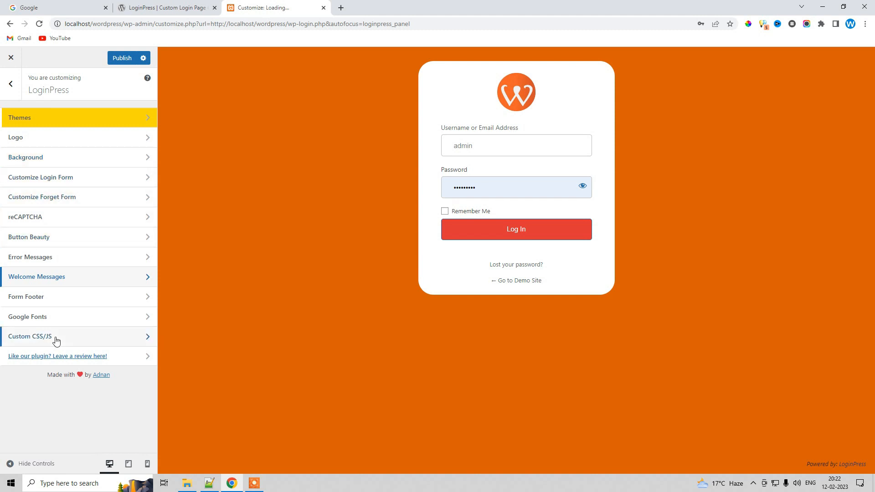
pyautogui.click(32, 299)
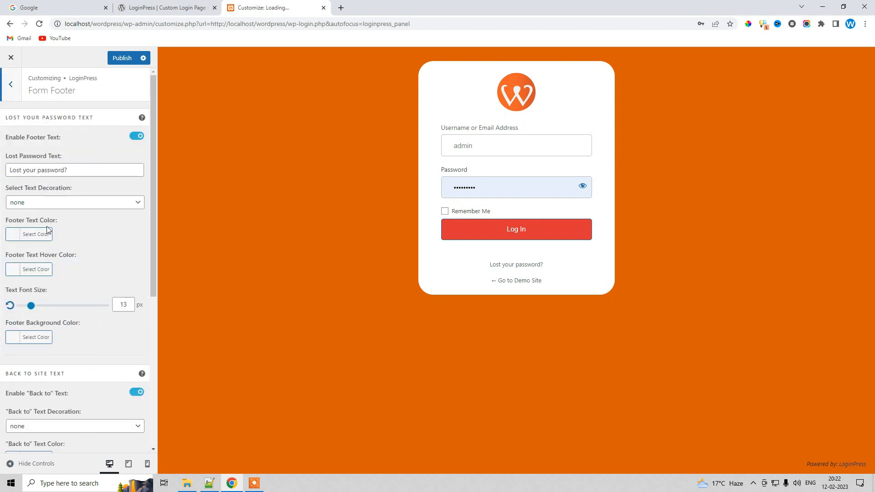
pyautogui.click(10, 84)
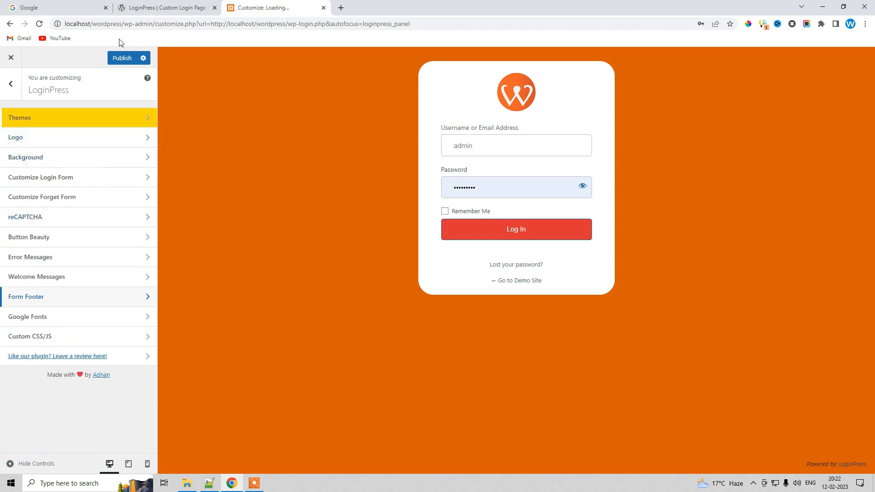
# Publish the login page customizations and close the Customizer
pyautogui.click(117, 60)
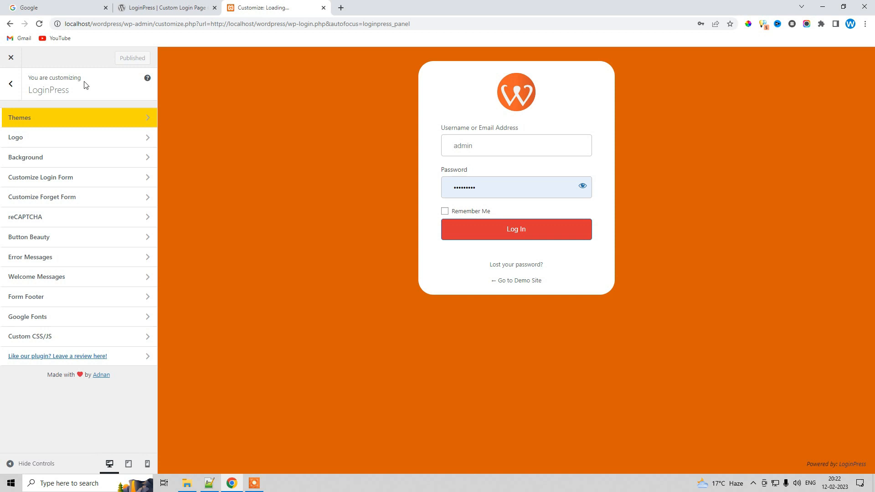
pyautogui.click(13, 60)
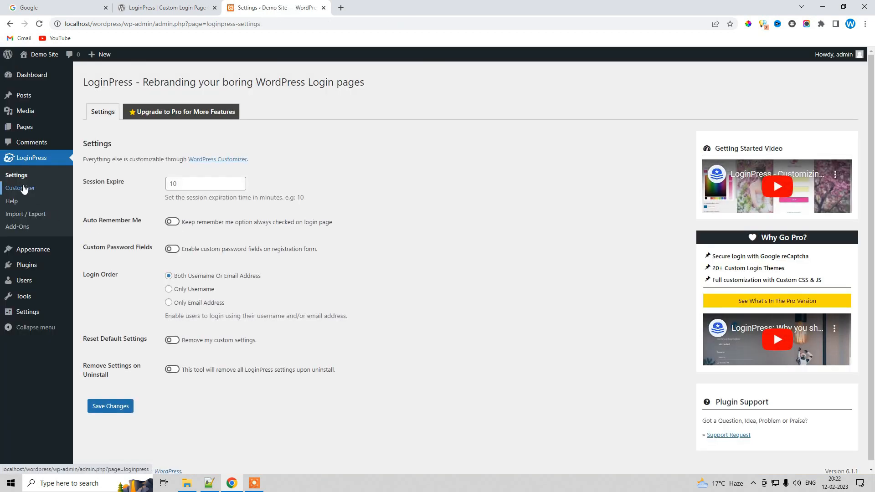
# Log out of WordPress and log back in from the customized login page
pyautogui.moveTo(849, 55)
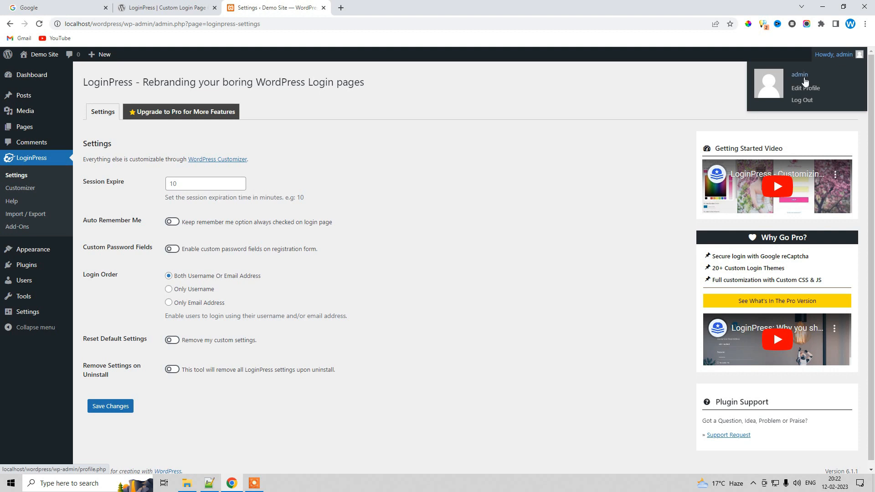
pyautogui.click(802, 101)
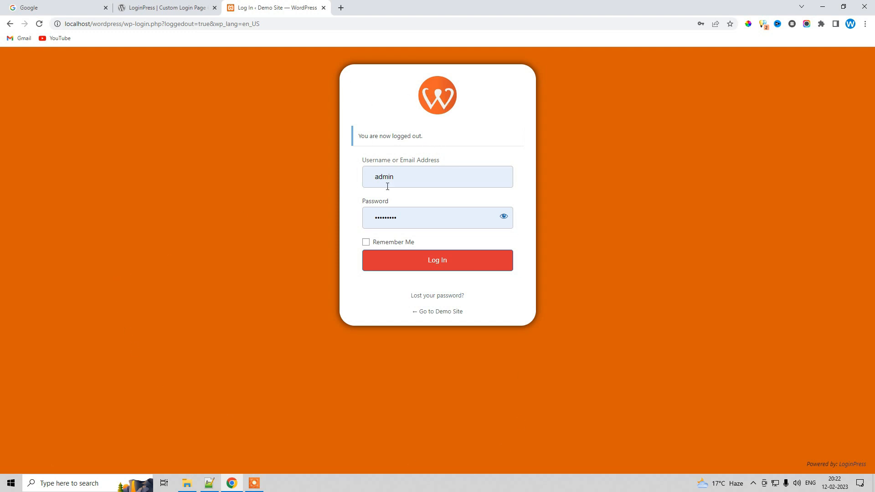
pyautogui.click(438, 265)
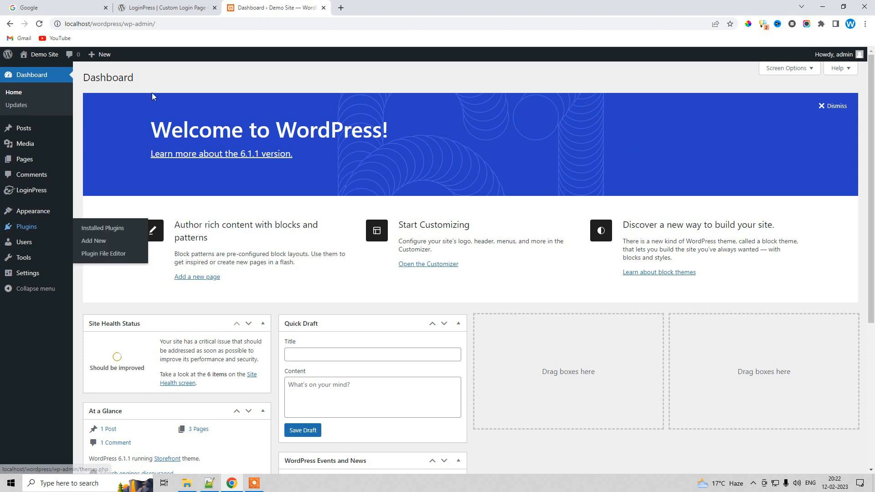
# Log out of WordPress again from the account menu
pyautogui.moveTo(839, 54)
pyautogui.click(801, 105)
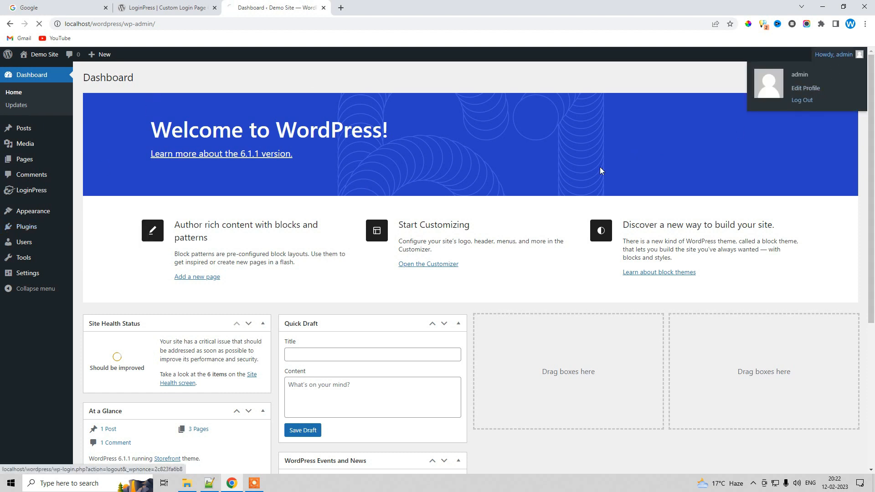